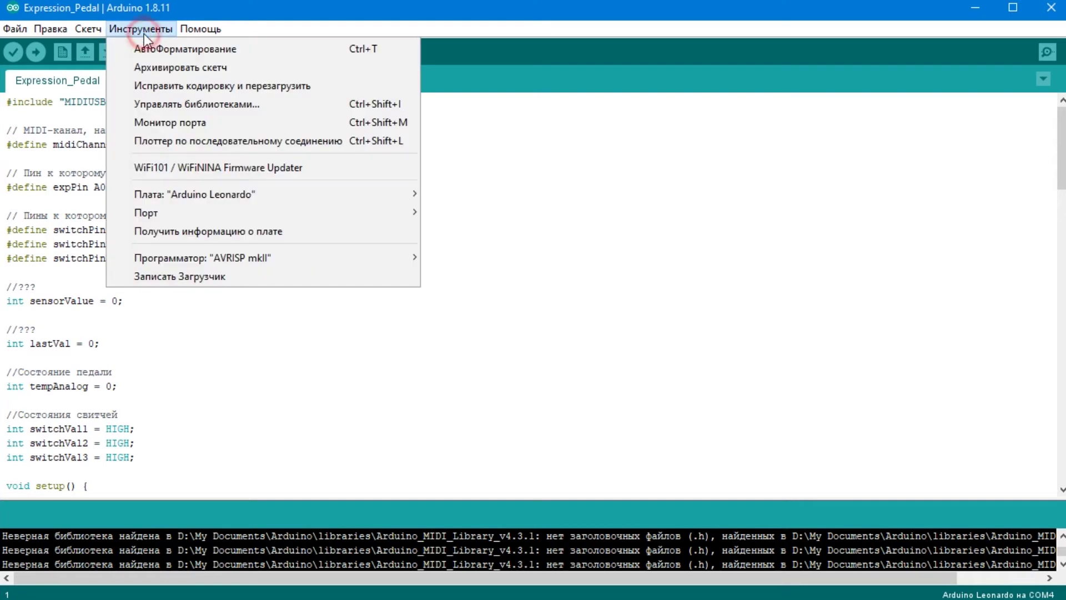
# Set the board's port to COM5 (Arduino Leonardo) and verify the Expression_Pedal sketch.
pyautogui.moveTo(362, 221)
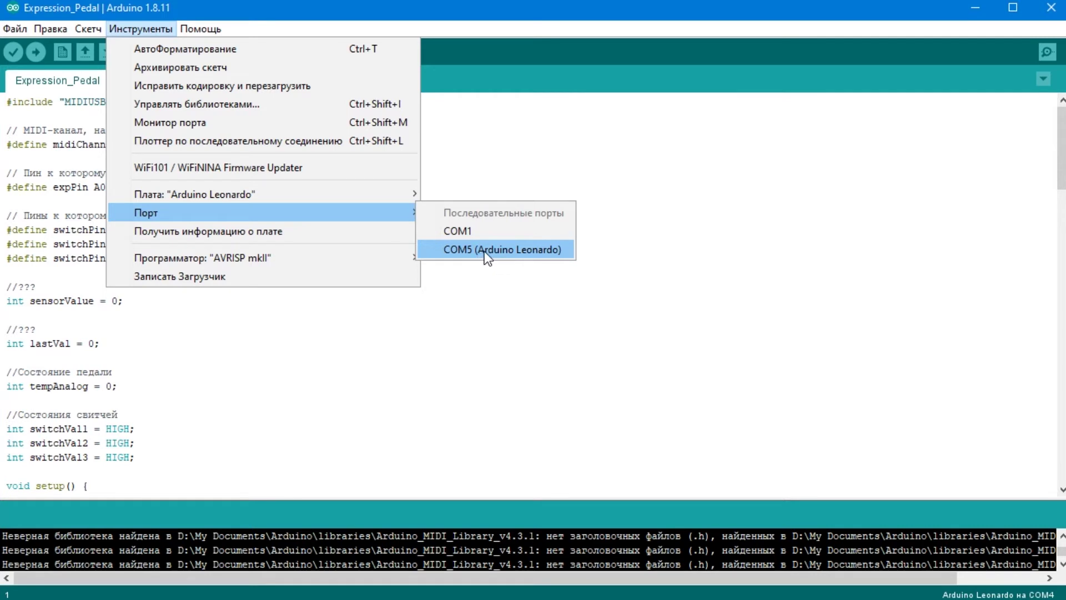
pyautogui.click(531, 247)
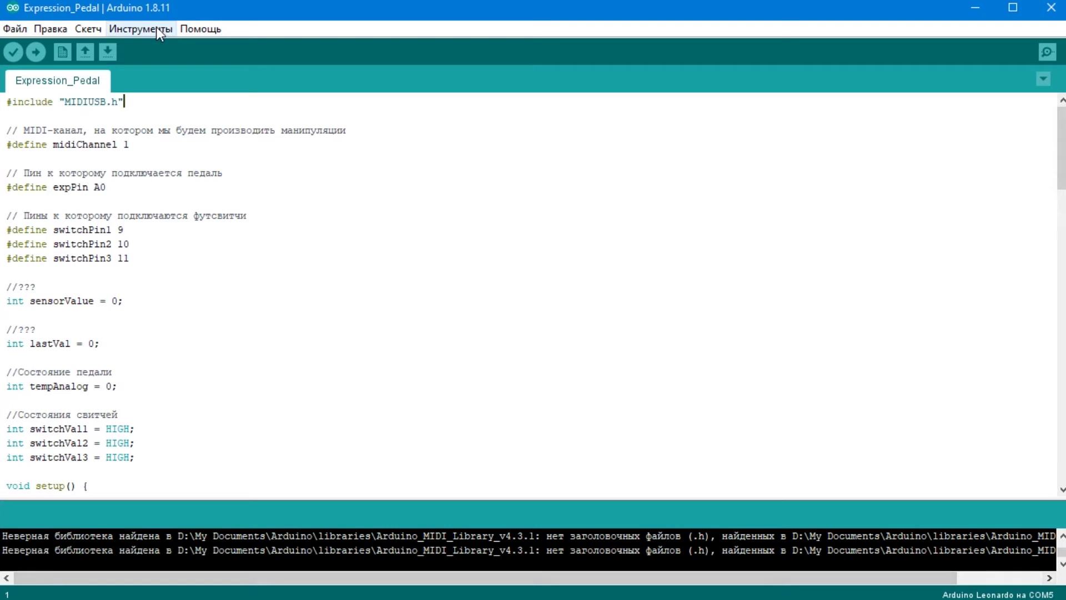
pyautogui.click(15, 51)
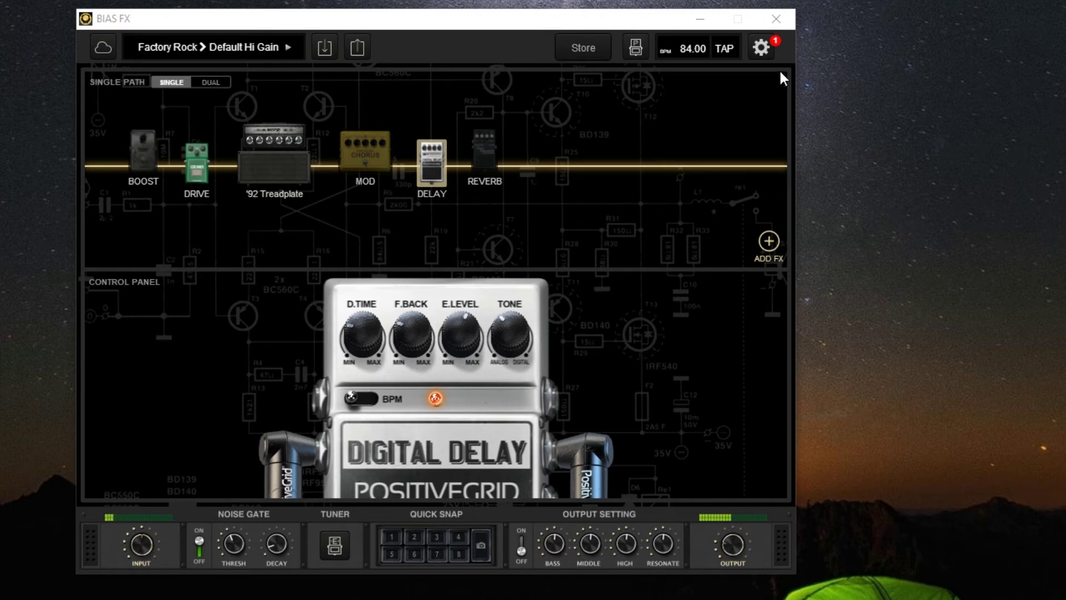
# In BIAS FX, check the audio settings for Arduino Leonardo among the active MIDI inputs, then close the settings.
pyautogui.click(761, 49)
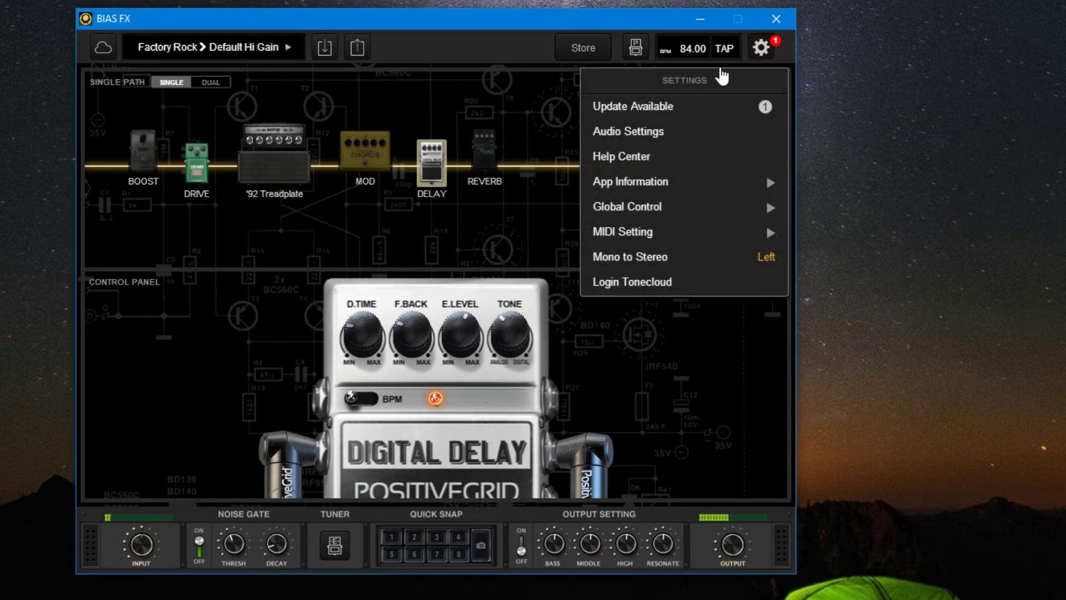
pyautogui.click(669, 133)
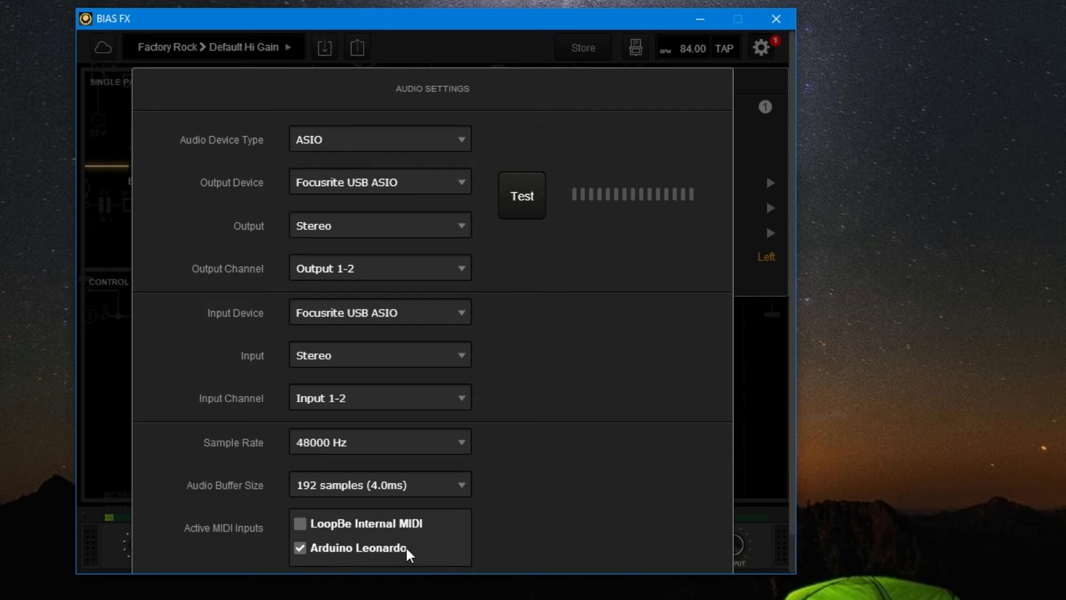
pyautogui.click(769, 388)
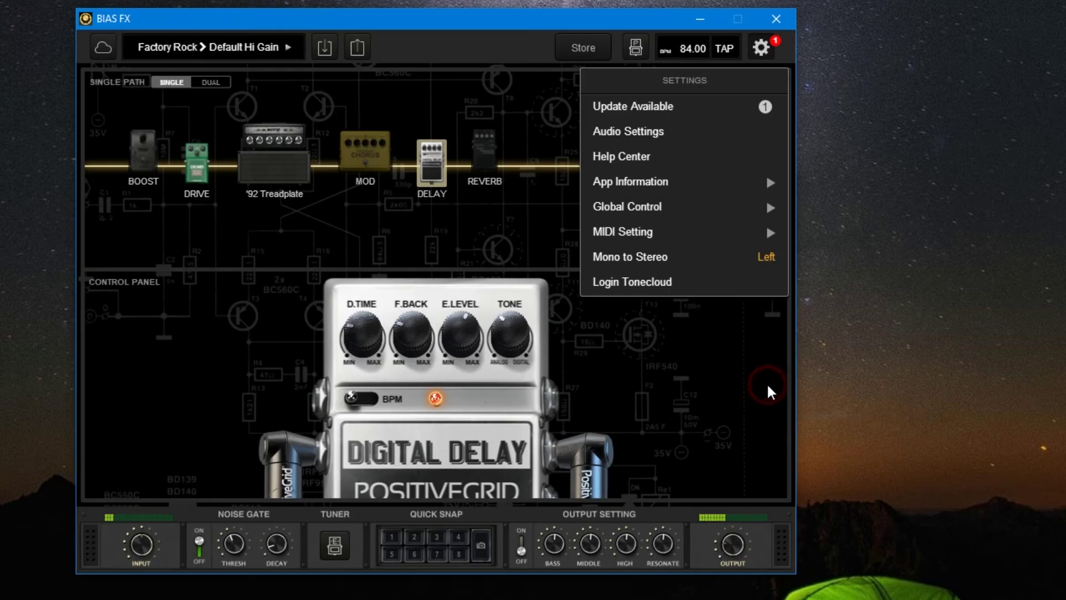
pyautogui.click(768, 388)
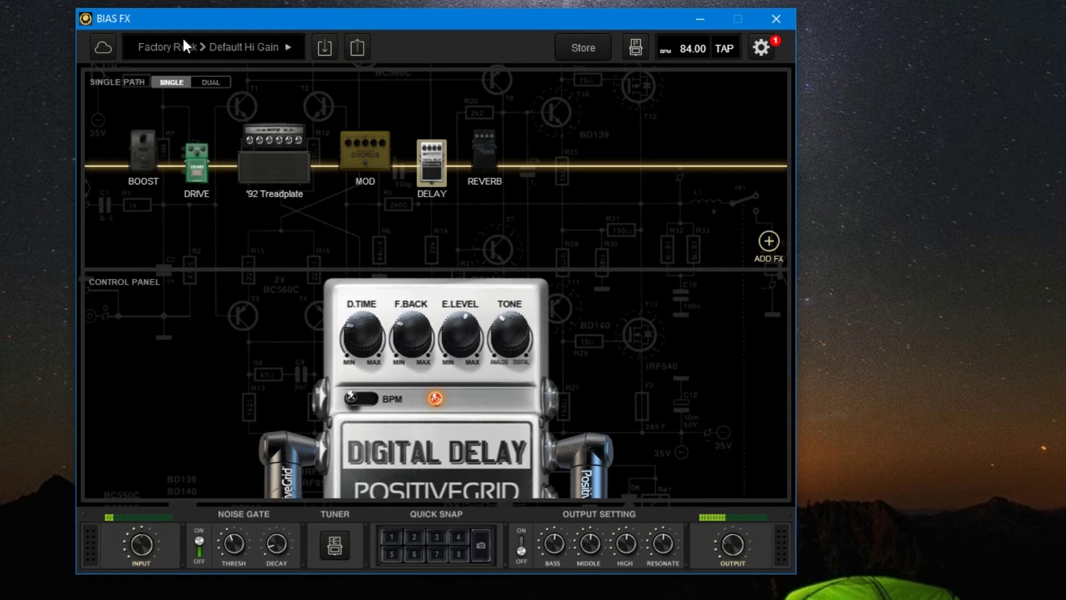
# Add the Pitch Shifter from the Mod effects to the signal chain between Boost and Drive.
pyautogui.click(769, 240)
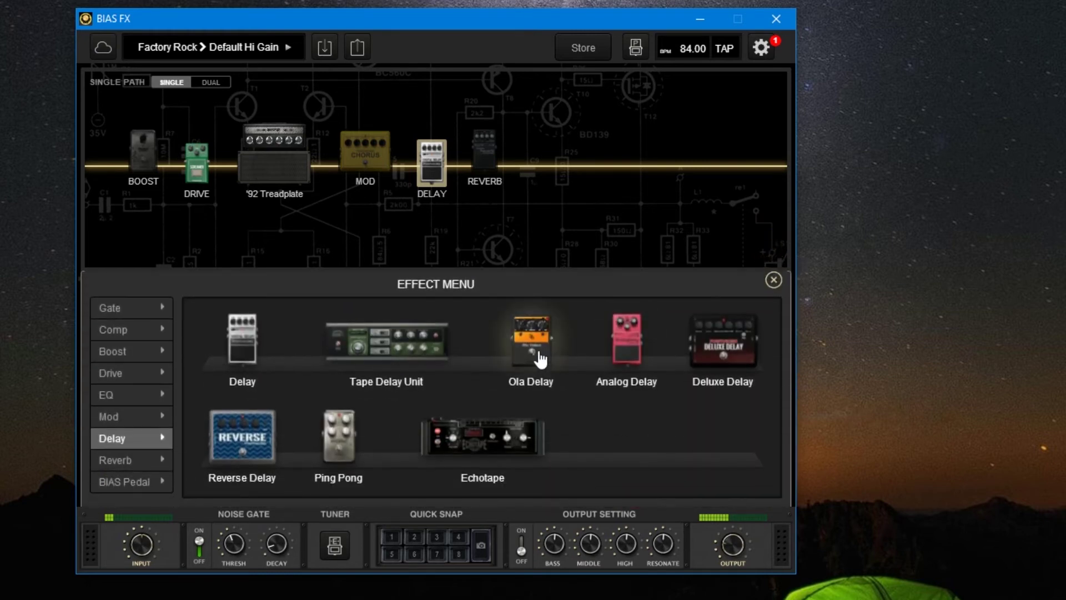
pyautogui.click(128, 417)
pyautogui.scroll(-4, 475, 423)
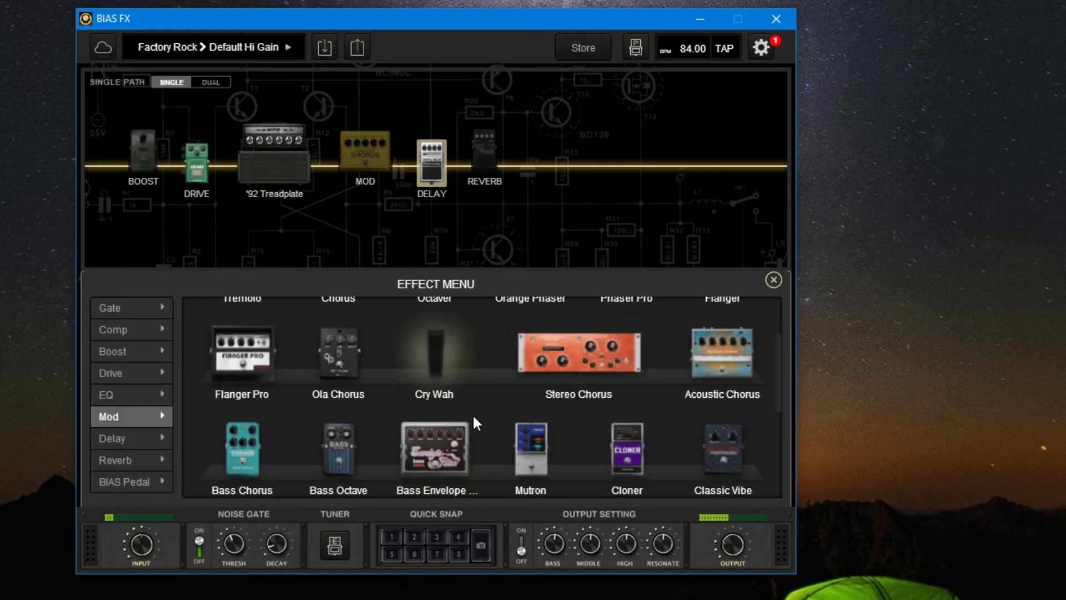
pyautogui.scroll(-1, 338, 434)
pyautogui.moveTo(239, 445); pyautogui.dragTo(210, 167)
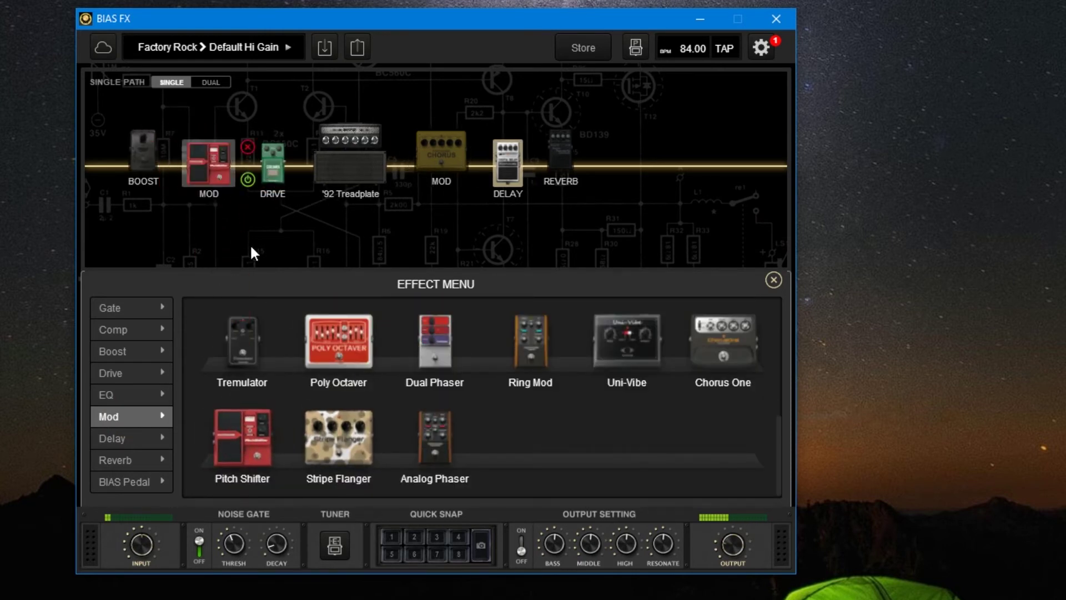
pyautogui.click(772, 285)
# Show the Pitch Shifter's controls, switch it to Shifter mode with type up OCT, and raise its level.
pyautogui.click(209, 178)
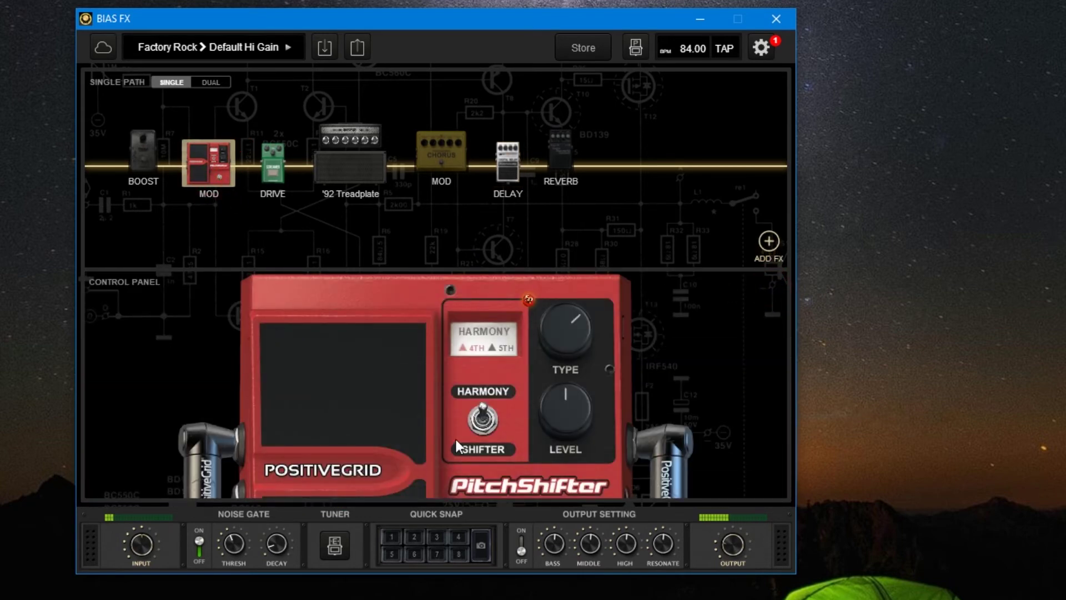
pyautogui.click(484, 420)
pyautogui.moveTo(560, 405); pyautogui.dragTo(557, 381)
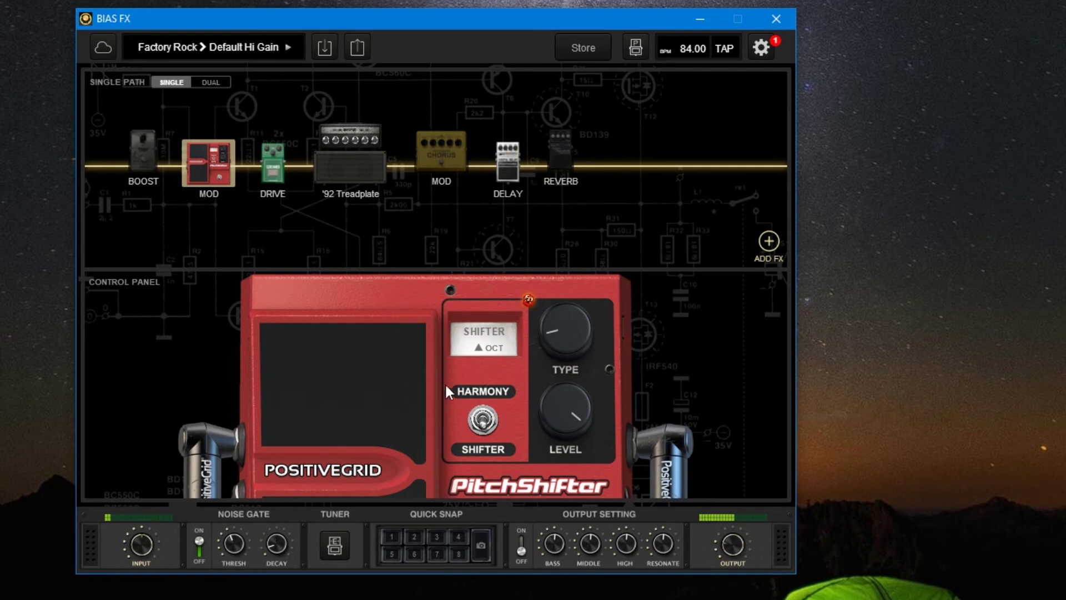
pyautogui.moveTo(198, 165)
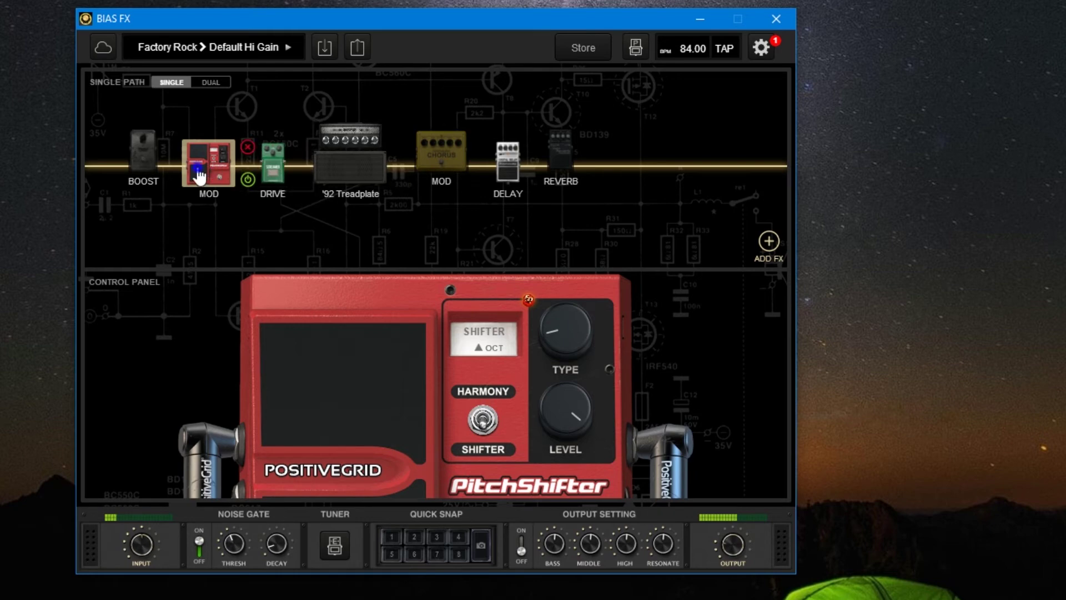
pyautogui.rightClick(198, 170)
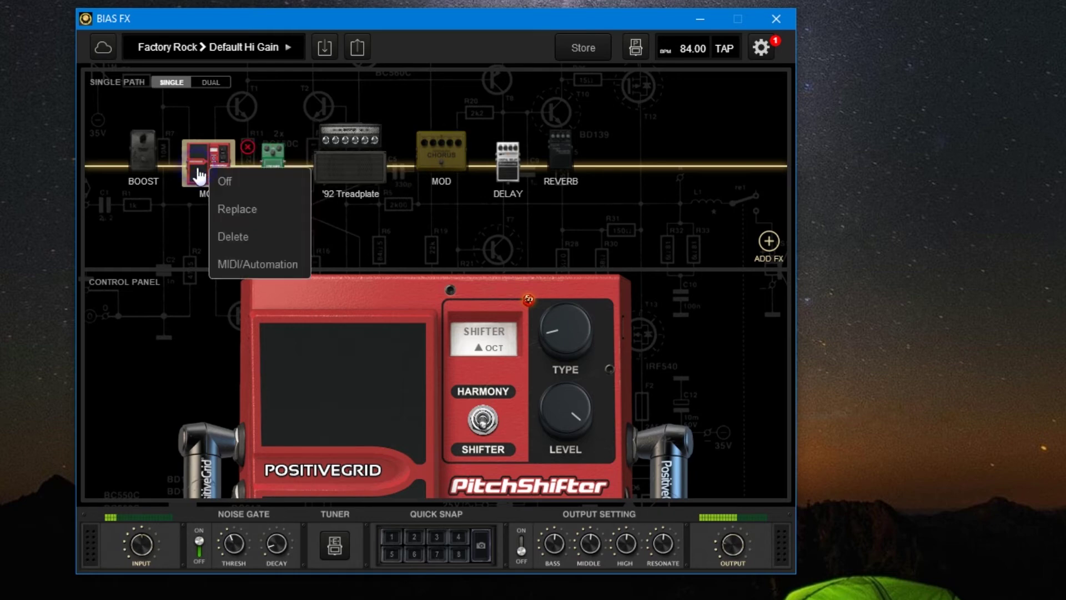
pyautogui.click(293, 266)
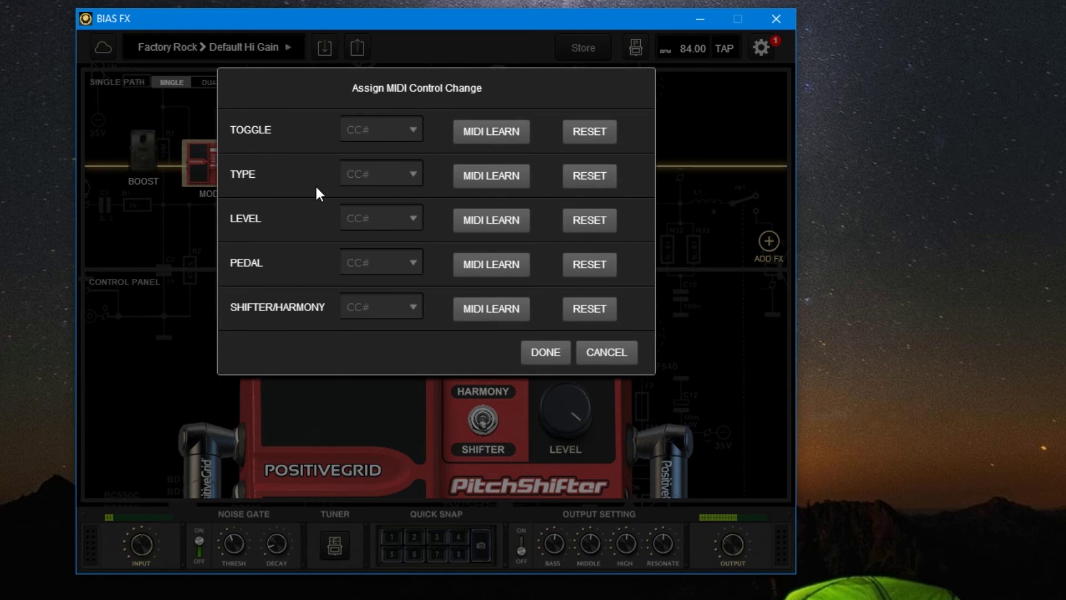
pyautogui.click(599, 355)
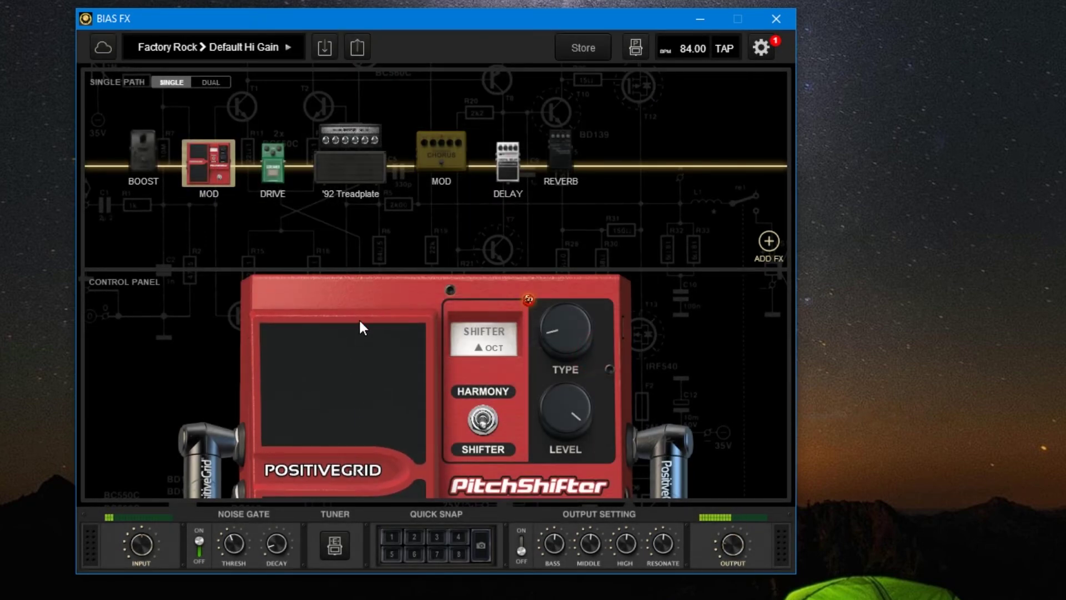
pyautogui.moveTo(364, 442); pyautogui.dragTo(376, 267)
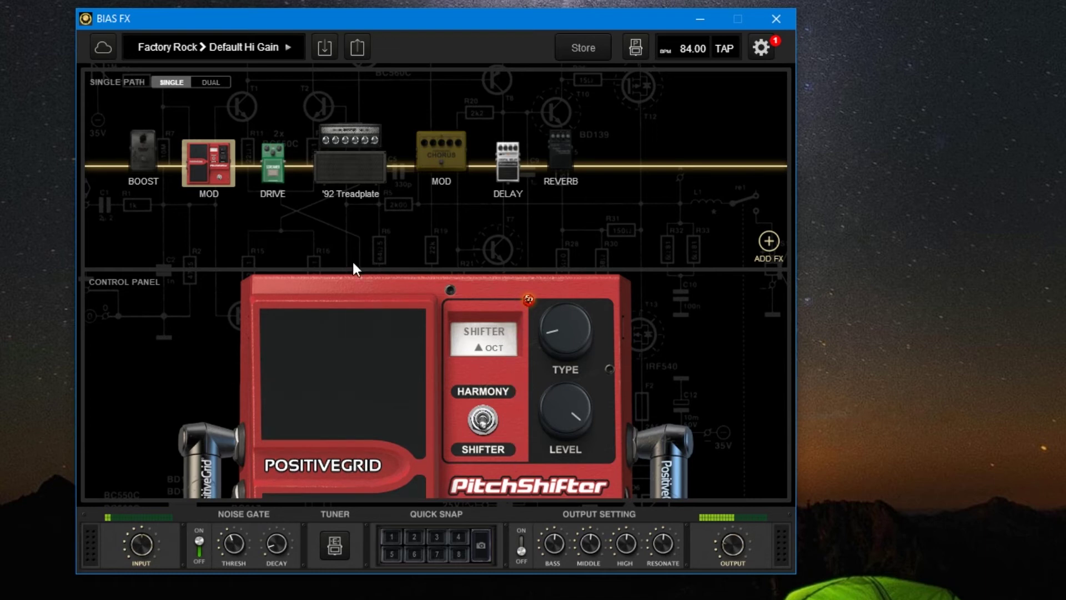
# Open the Pitch Shifter's MIDI control assignments and set its Toggle to CC 90.
pyautogui.rightClick(216, 157)
pyautogui.click(289, 244)
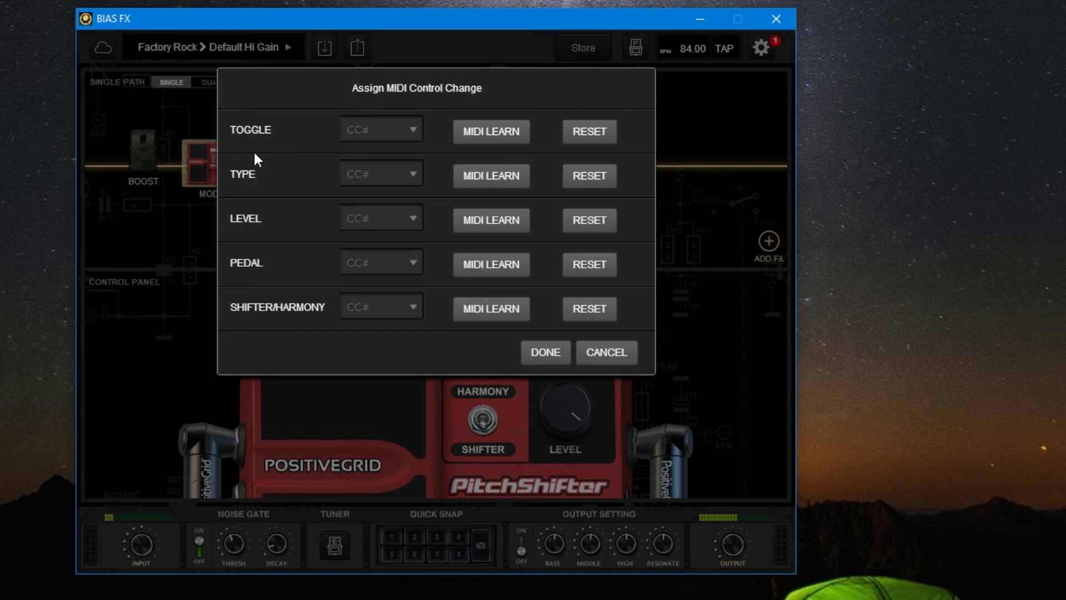
pyautogui.click(398, 133)
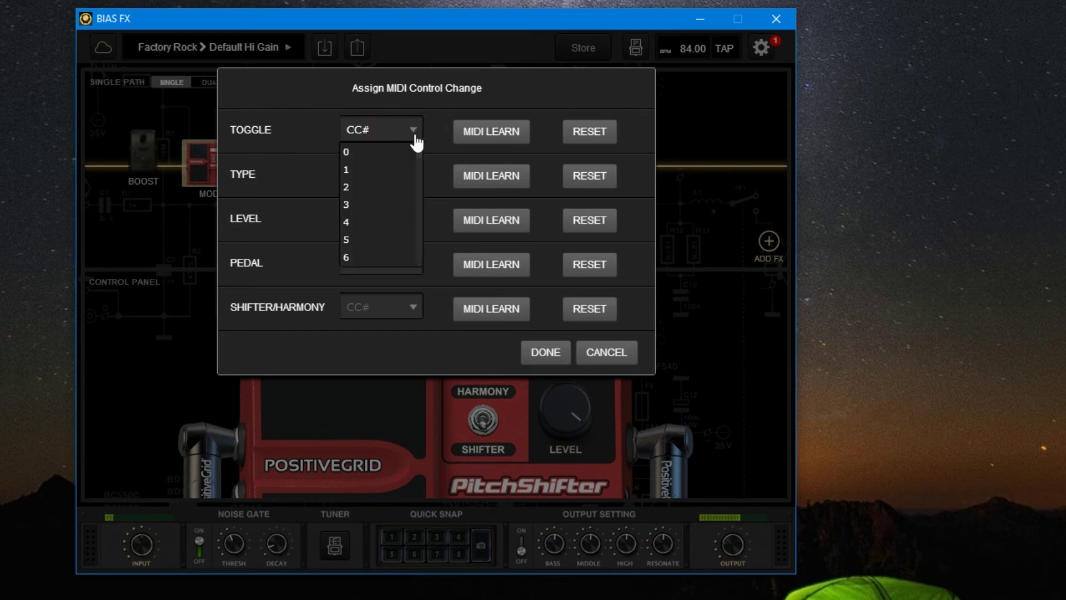
pyautogui.scroll(-3, 391, 191)
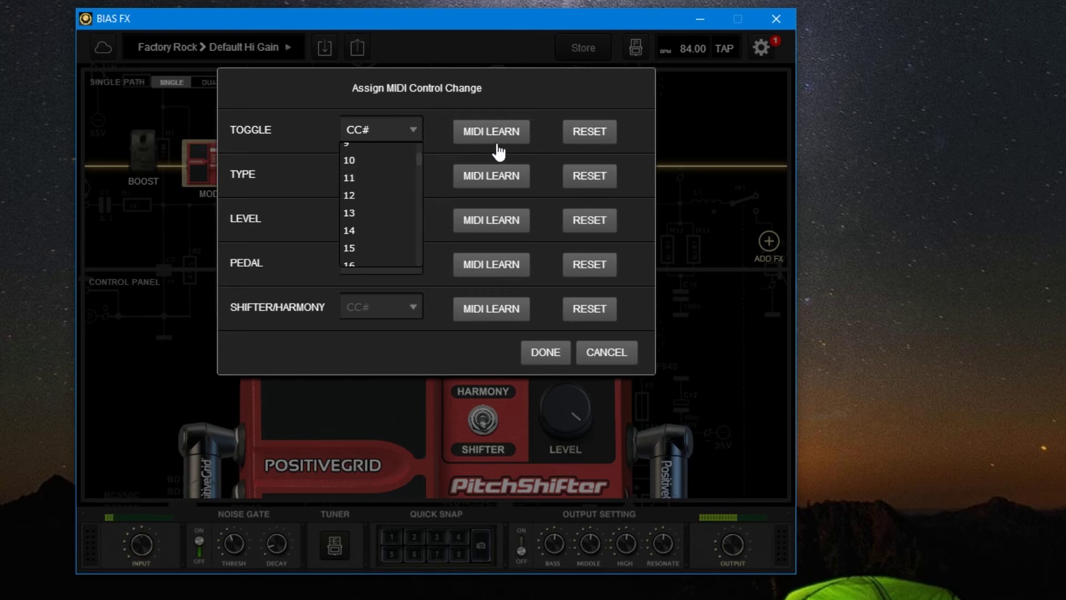
pyautogui.scroll(1, 382, 217)
pyautogui.scroll(-10, 380, 215)
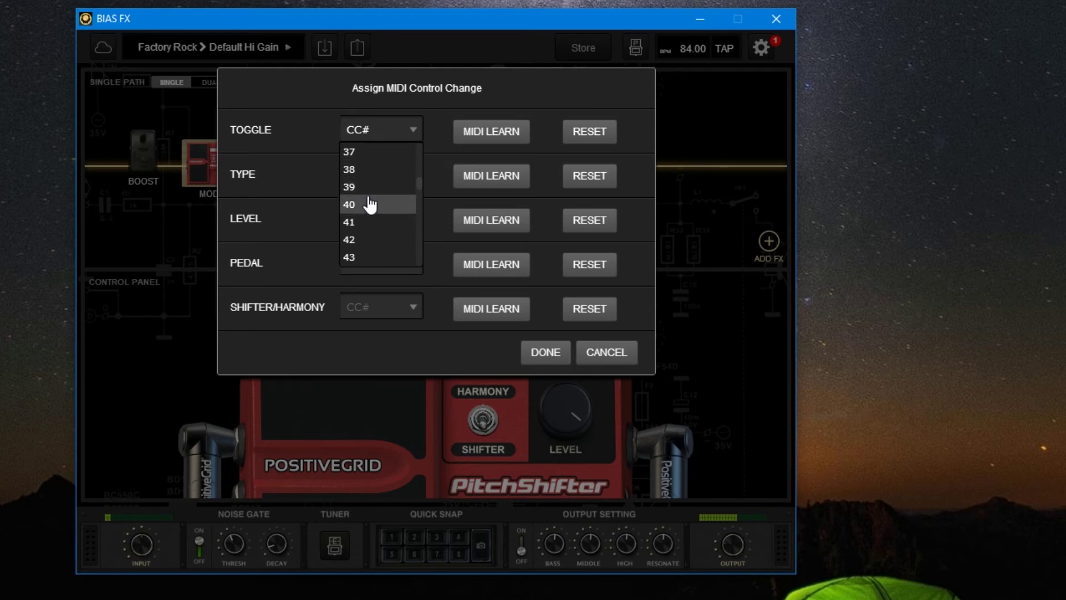
pyautogui.scroll(-3, 369, 205)
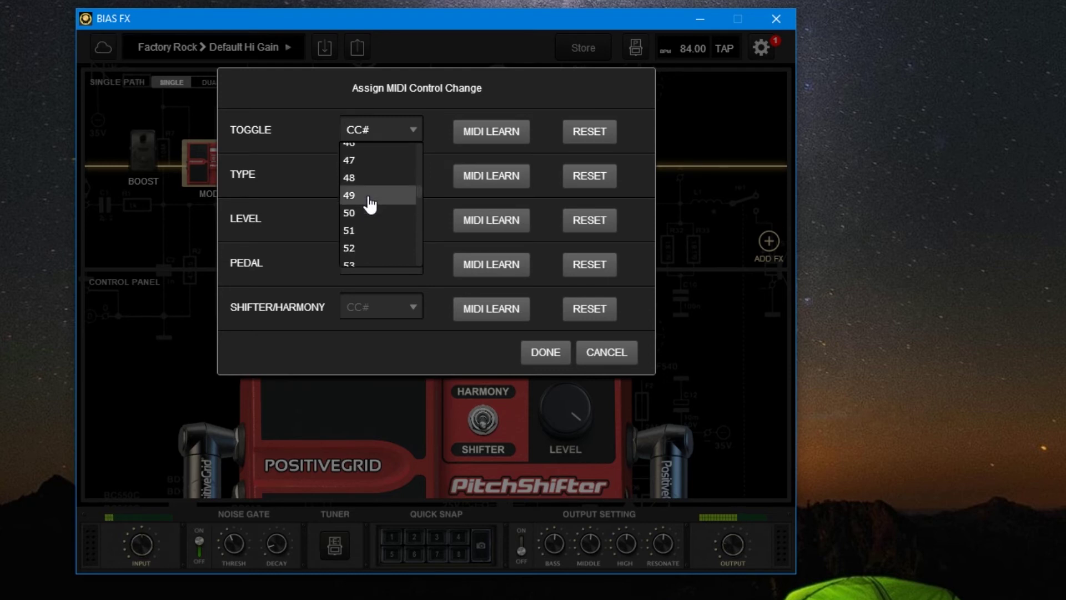
pyautogui.scroll(-10, 369, 203)
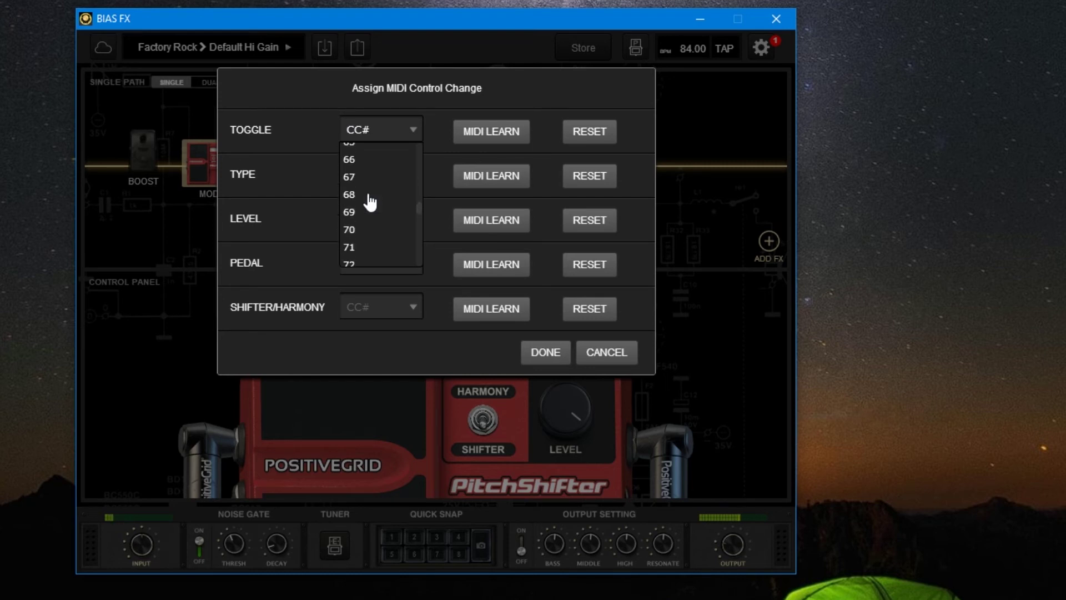
pyautogui.scroll(-2, 369, 202)
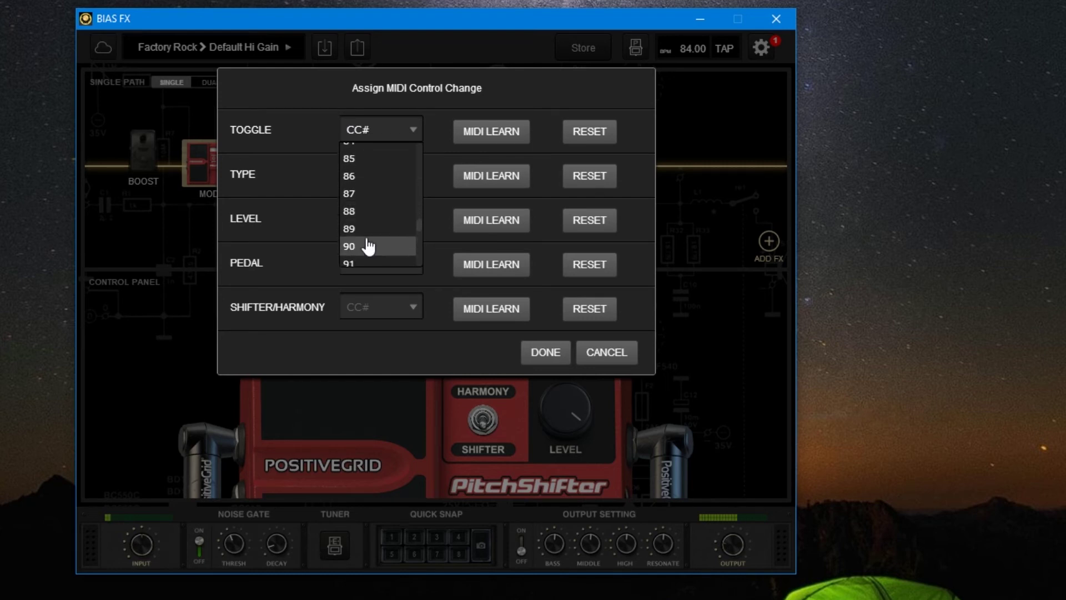
pyautogui.click(365, 239)
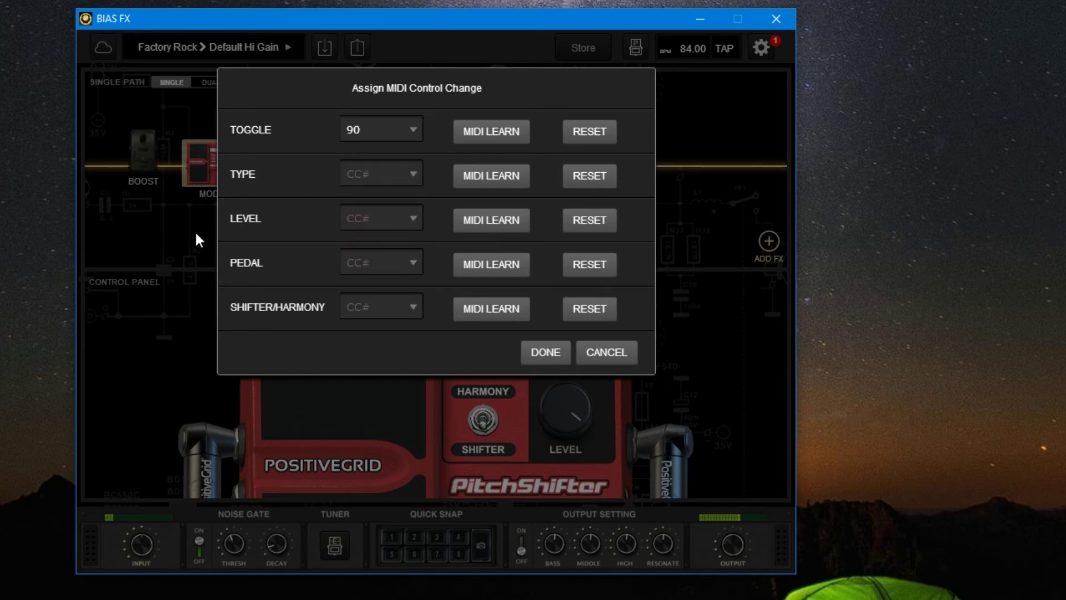
# Assign a MIDI CC number to the Pitch Shifter's Pedal parameter and confirm the assignments.
pyautogui.click(381, 263)
pyautogui.scroll(-2, 376, 358)
pyautogui.scroll(-2, 379, 361)
pyautogui.click(360, 310)
pyautogui.click(549, 355)
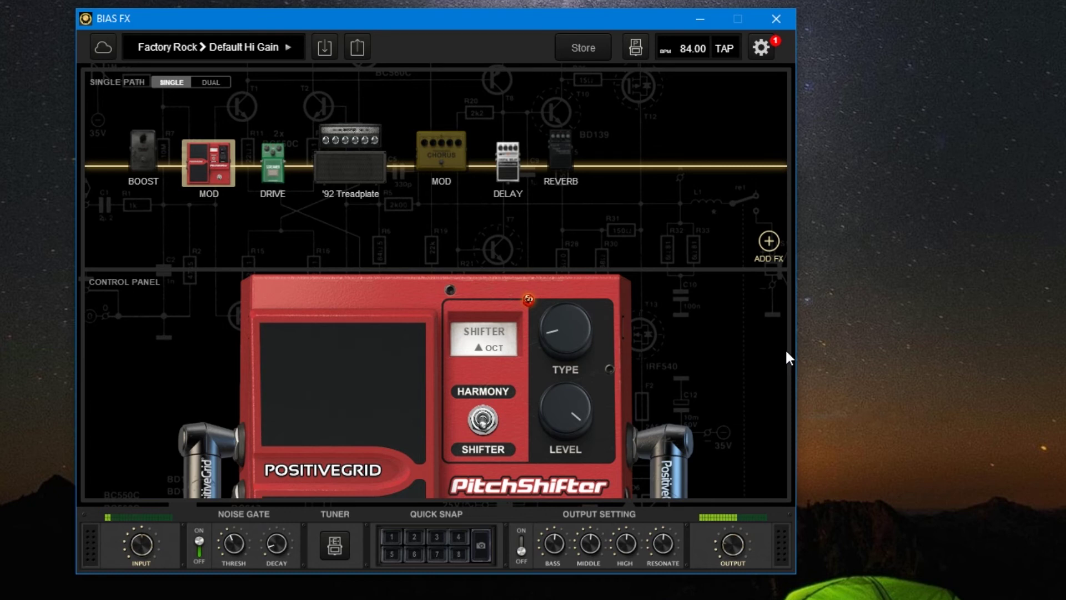
# Delete the Pitch Shifter from the signal chain.
pyautogui.click(333, 398)
pyautogui.moveTo(214, 170)
pyautogui.click(209, 179)
pyautogui.press('Delete')
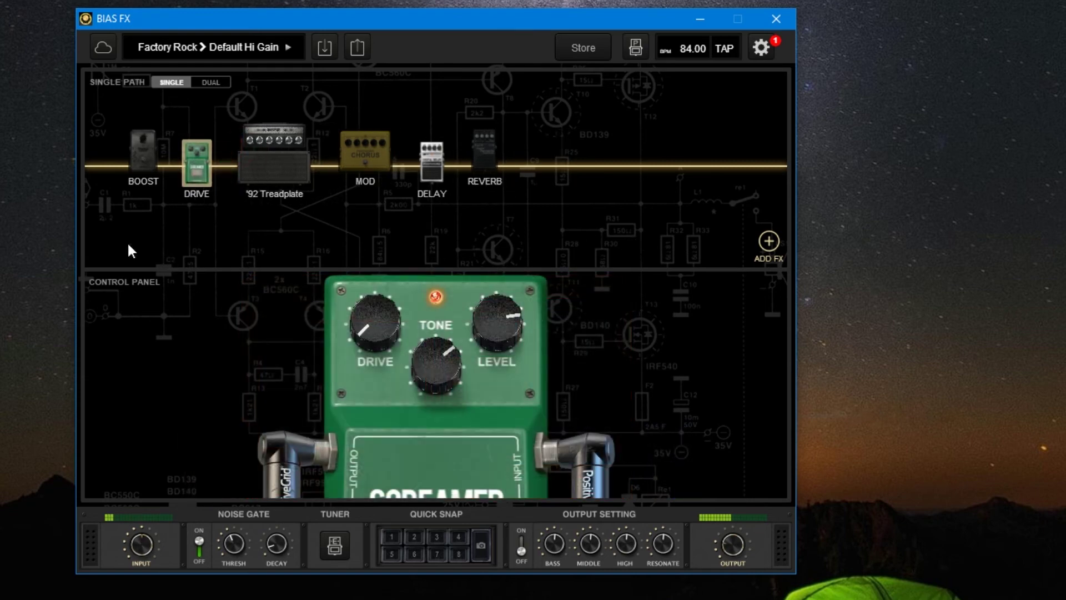
# Assign CC 90 to the Toggle of the yellow Chorus pedal in its MIDI control assignments and confirm.
pyautogui.click(365, 152)
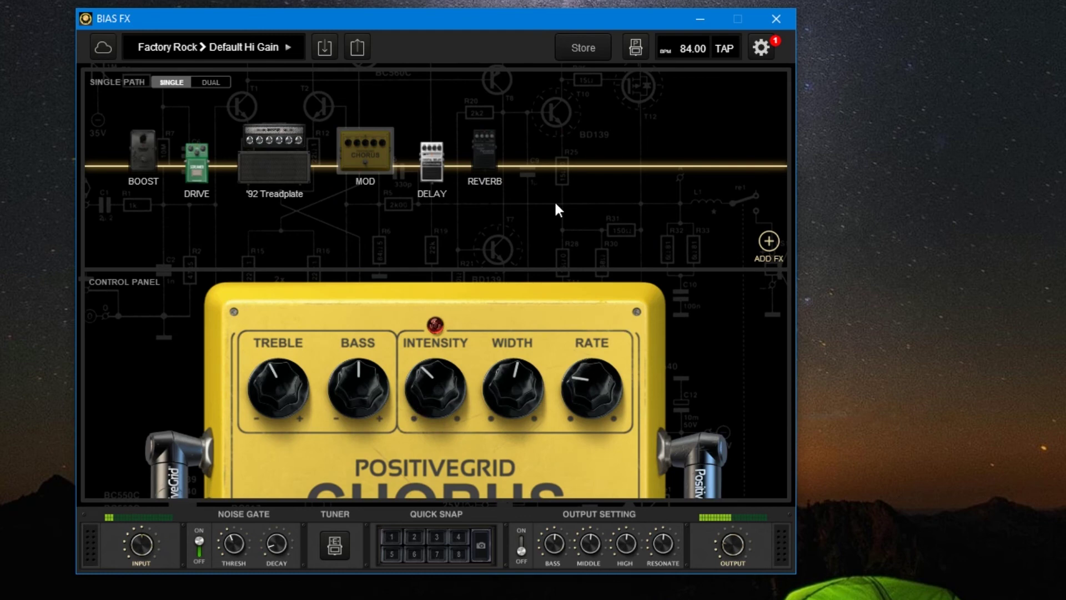
pyautogui.rightClick(433, 162)
pyautogui.click(434, 257)
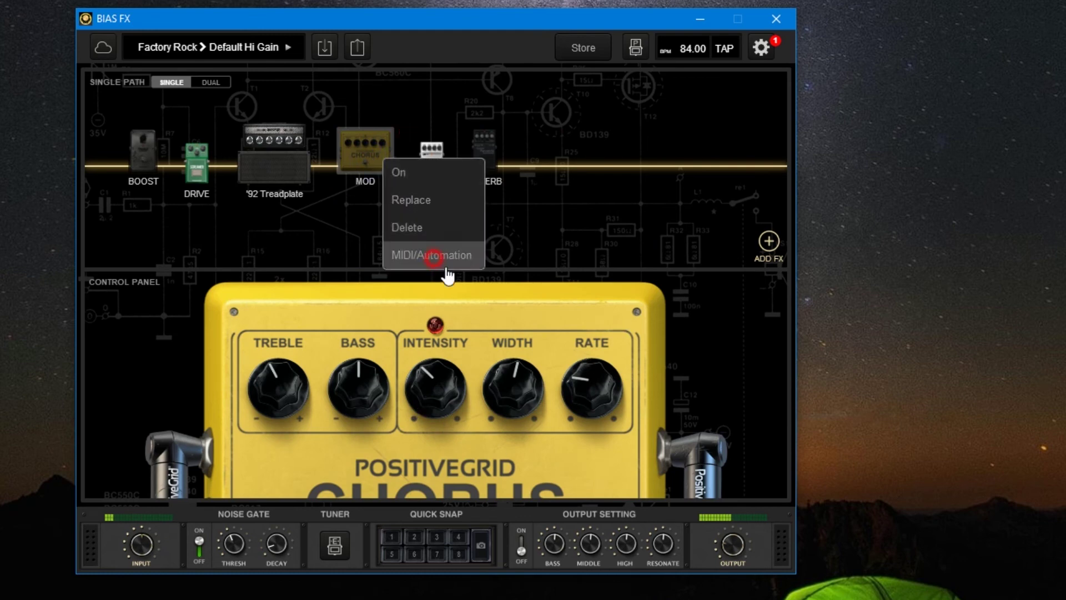
pyautogui.click(366, 132)
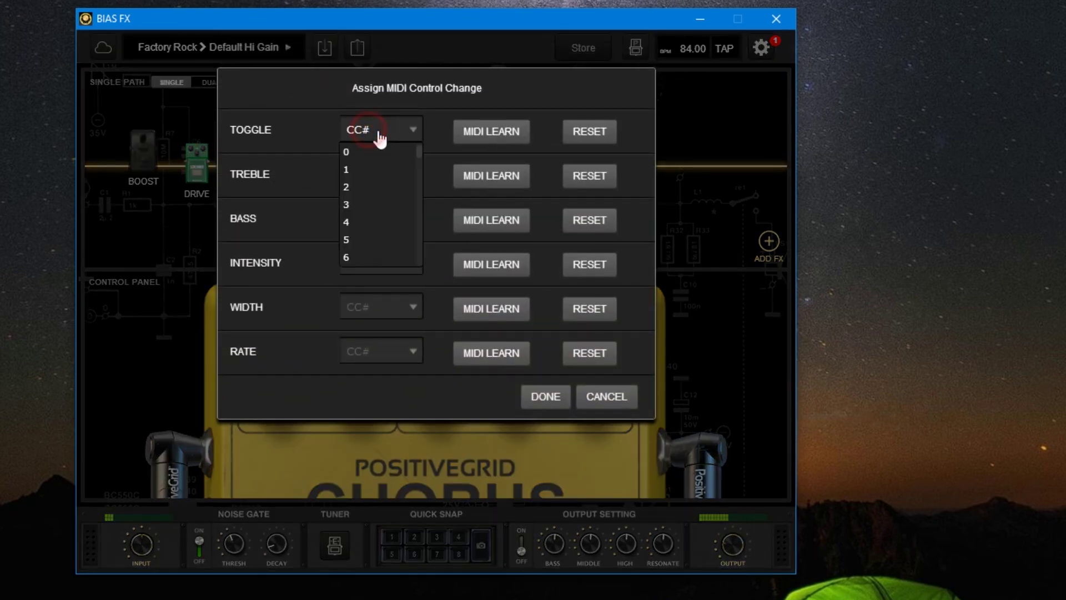
pyautogui.scroll(-17, 372, 225)
pyautogui.scroll(-10, 375, 225)
pyautogui.scroll(-3, 369, 239)
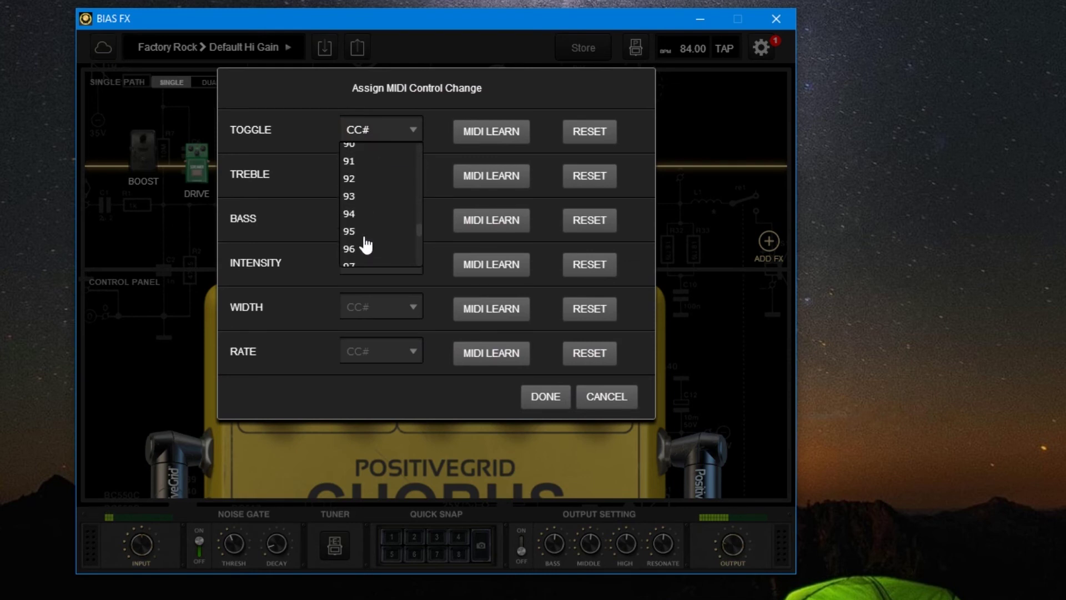
pyautogui.scroll(2, 358, 211)
pyautogui.click(366, 221)
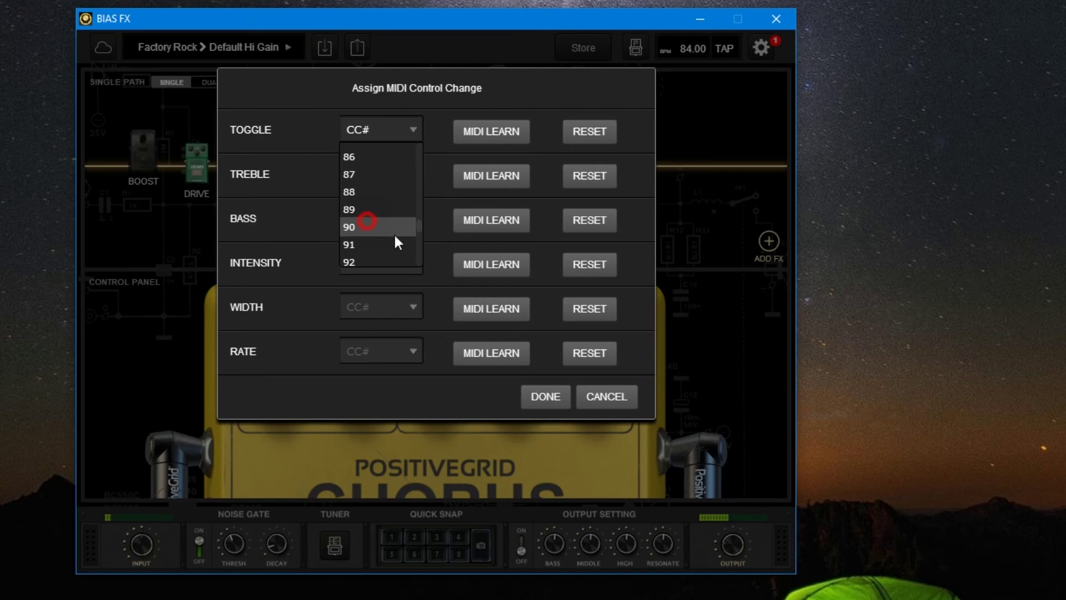
pyautogui.click(544, 396)
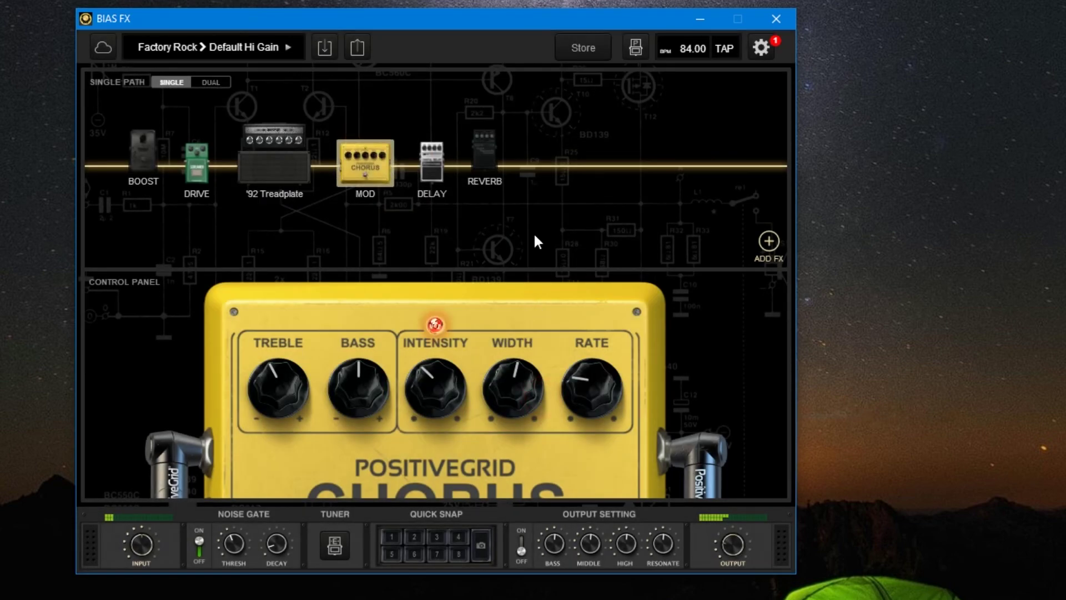
# Remove the Chorus pedal from the signal chain.
pyautogui.moveTo(358, 172)
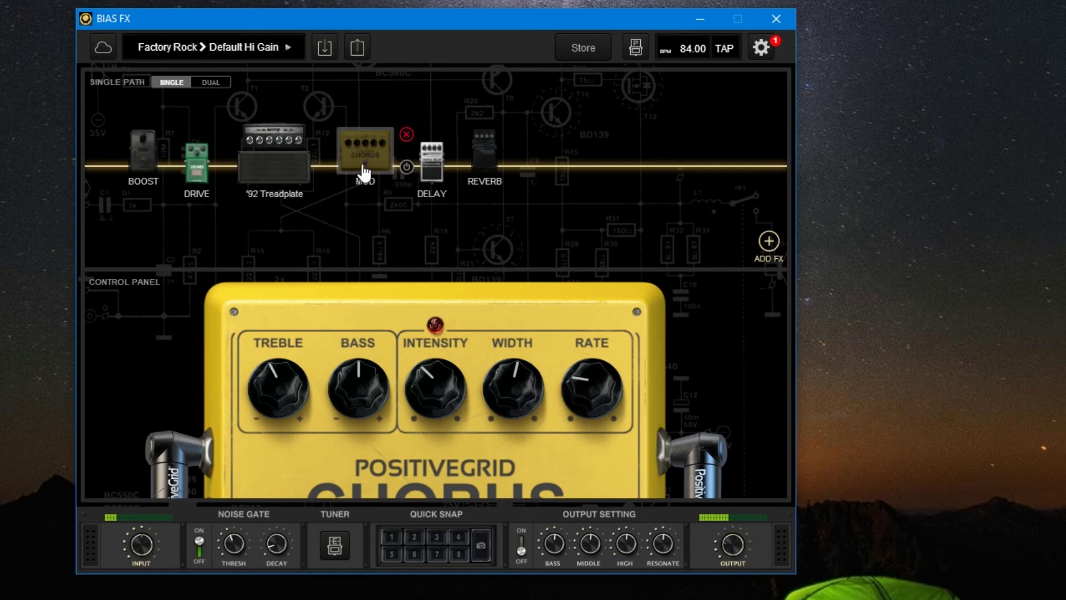
pyautogui.click(407, 136)
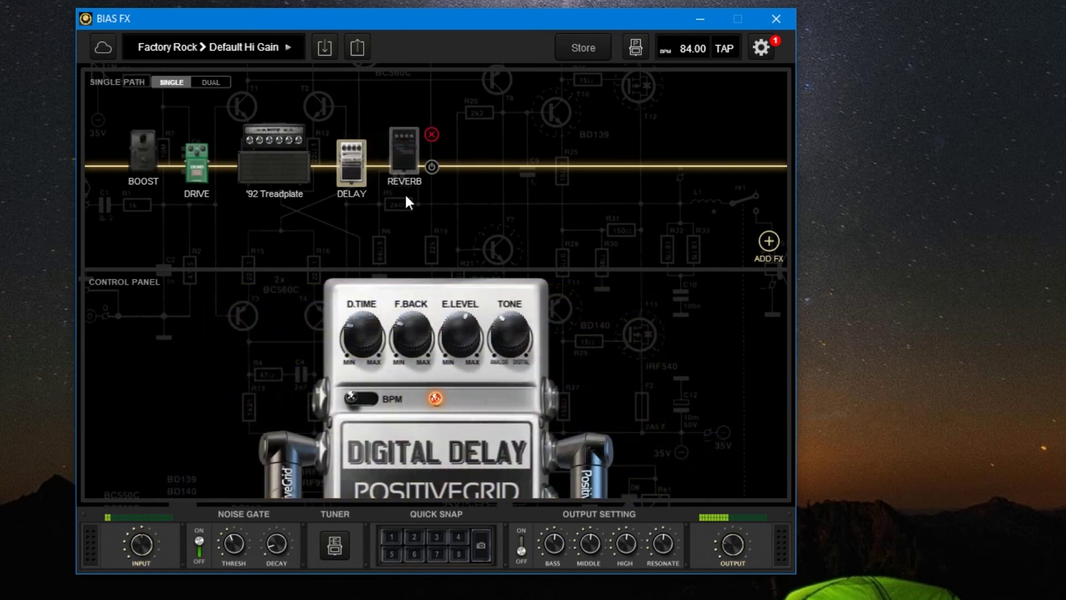
# Add the Cry Wah from the Mod effects to the signal chain between Boost and Drive, and show its controls.
pyautogui.click(770, 244)
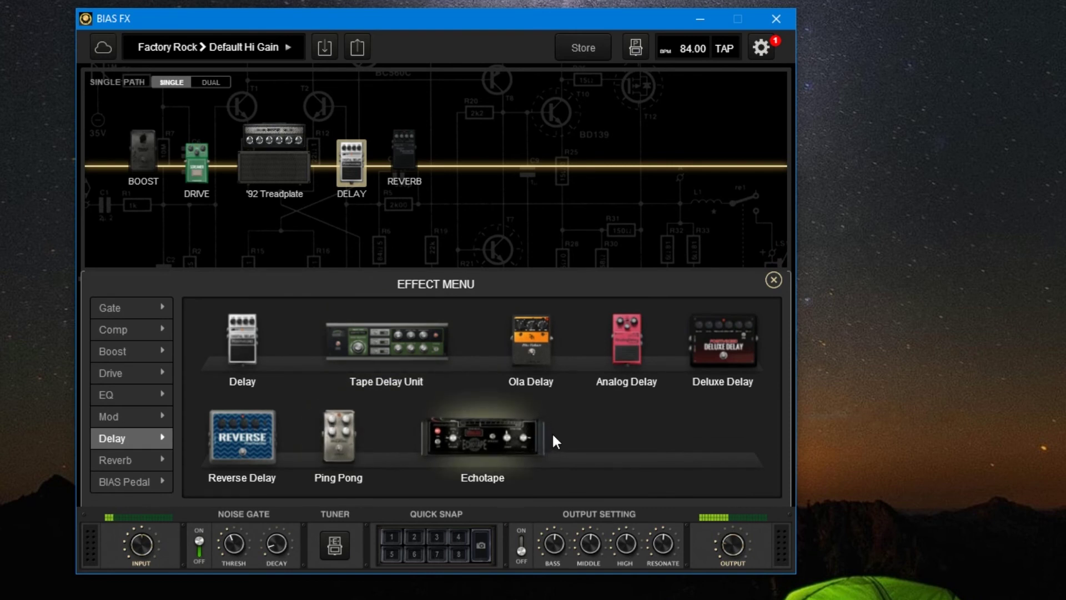
pyautogui.click(135, 424)
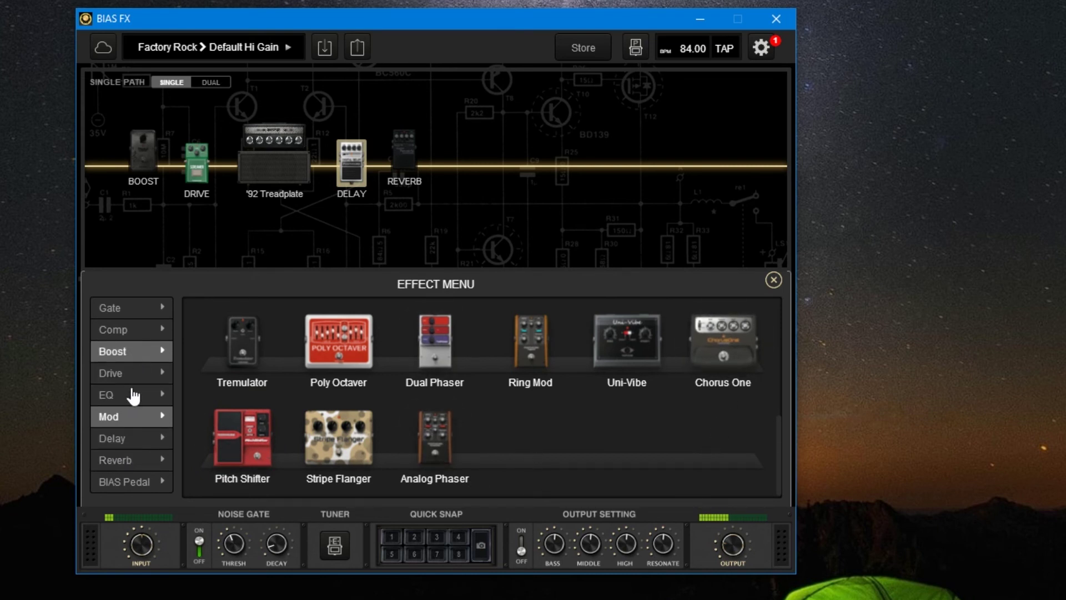
pyautogui.scroll(3, 422, 400)
pyautogui.scroll(2, 433, 414)
pyautogui.moveTo(433, 414); pyautogui.dragTo(237, 175)
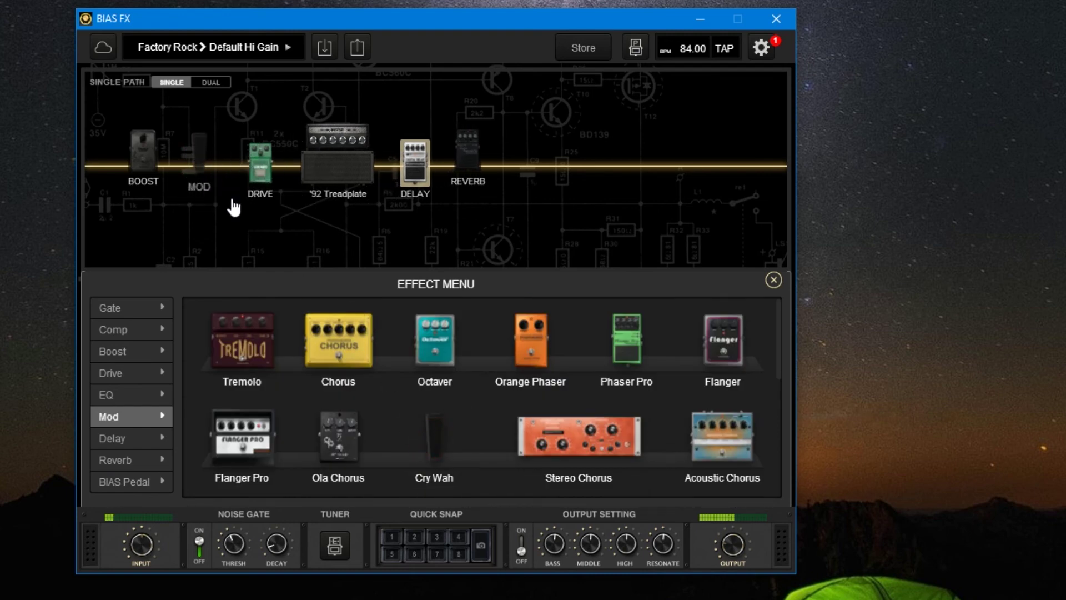
pyautogui.click(774, 280)
pyautogui.click(217, 169)
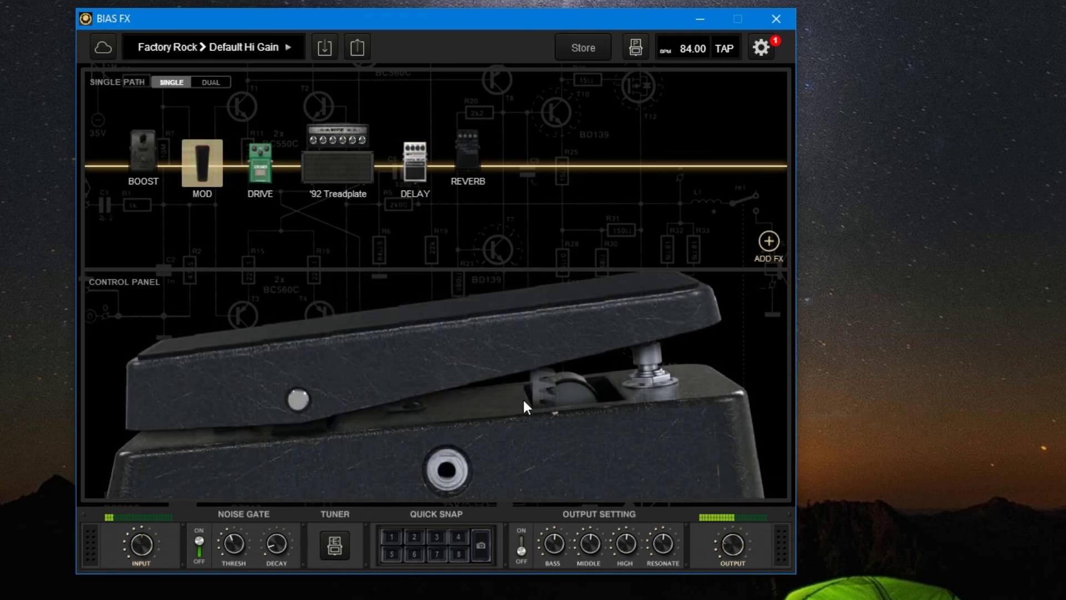
# Assign CC 90 to the Toggle of the Cry Wah in its MIDI control change assignments.
pyautogui.rightClick(211, 167)
pyautogui.click(241, 251)
pyautogui.click(405, 131)
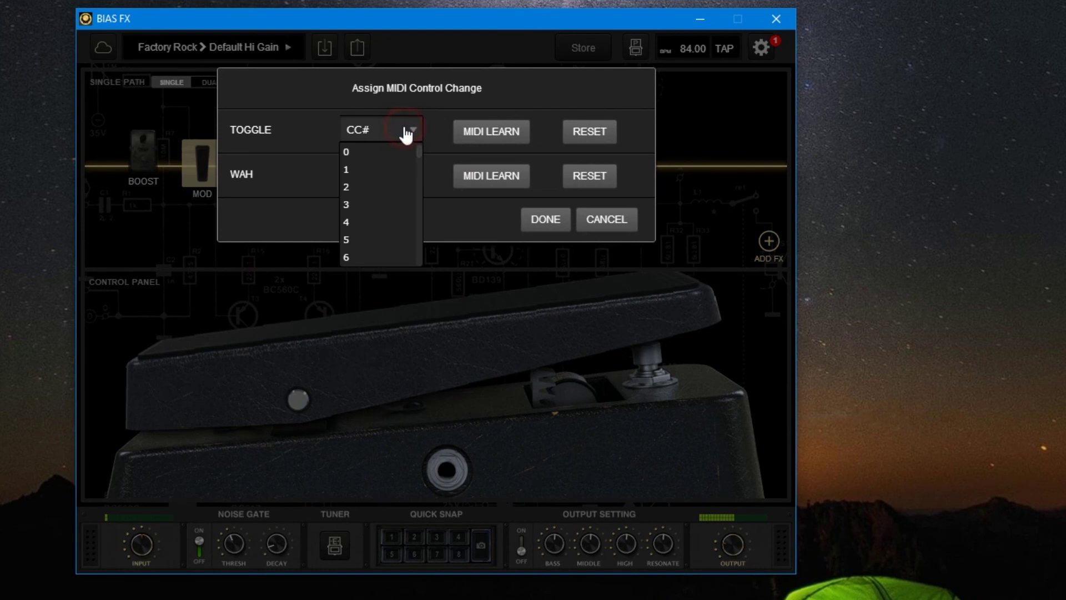
pyautogui.click(245, 177)
pyautogui.click(397, 130)
pyautogui.scroll(-20, 361, 231)
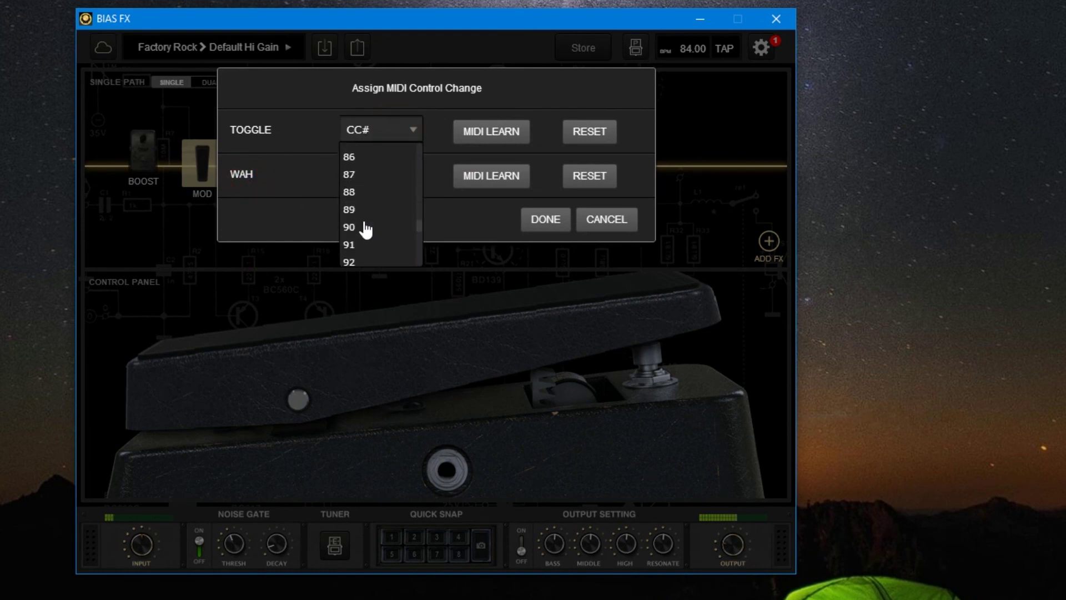
pyautogui.click(367, 227)
# Assign CC 11 to the Cry Wah's Wah parameter and confirm the assignments.
pyautogui.click(374, 174)
pyautogui.scroll(-3, 377, 205)
pyautogui.scroll(-2, 374, 212)
pyautogui.scroll(2, 373, 211)
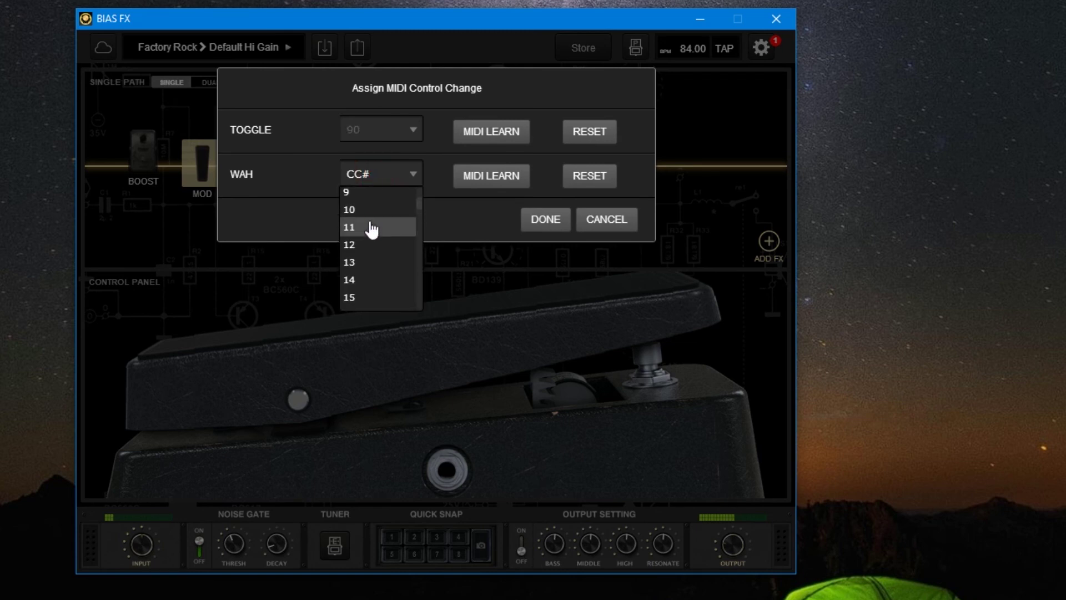
pyautogui.click(369, 222)
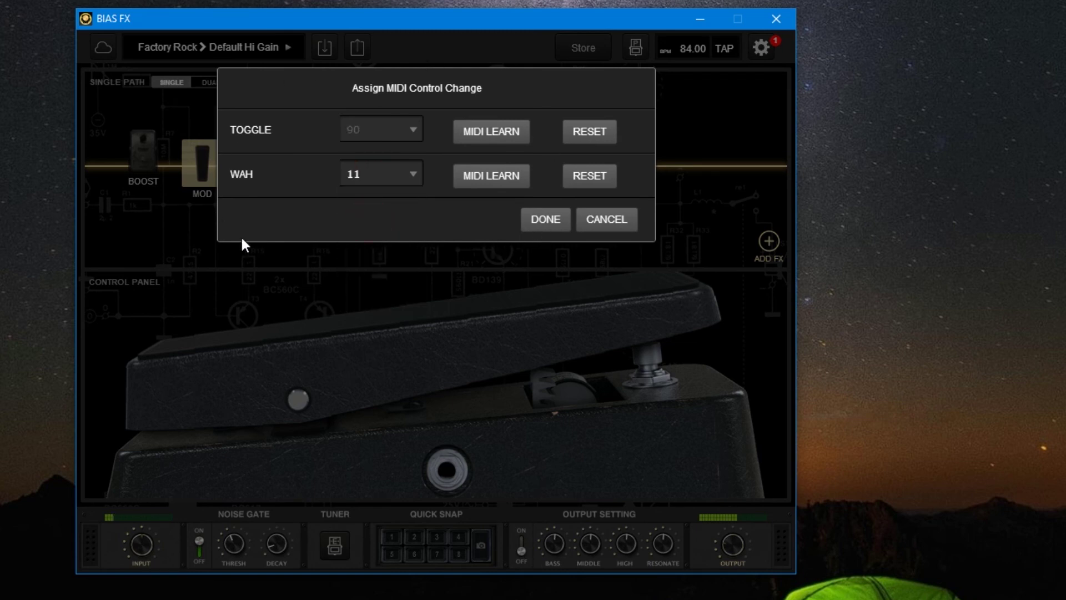
pyautogui.click(553, 222)
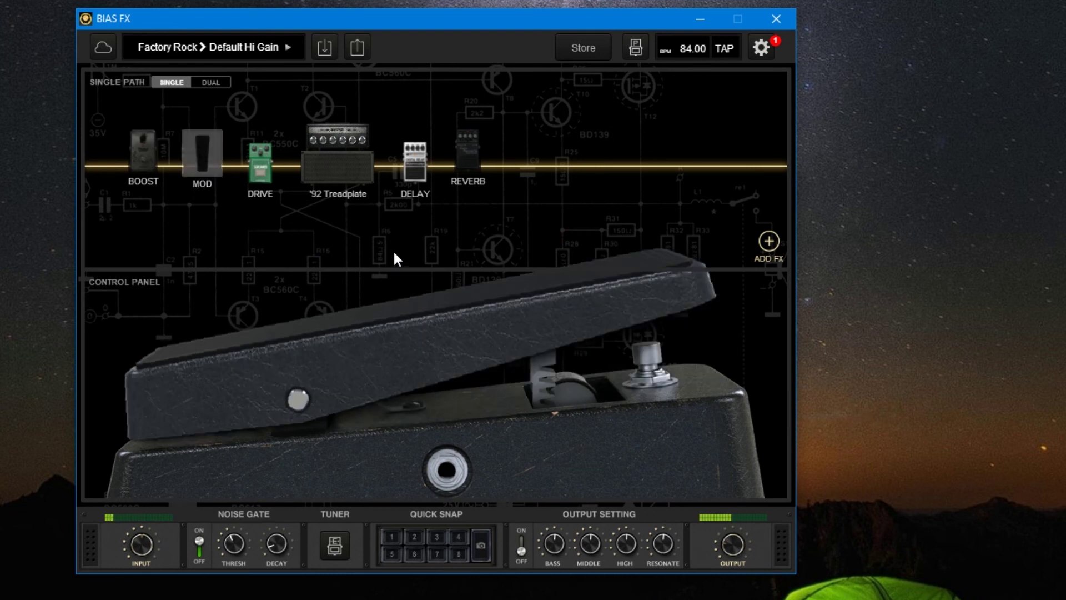
# Reopen the Cry Wah's MIDI control change assignments and set its Toggle to CC 80.
pyautogui.moveTo(242, 162)
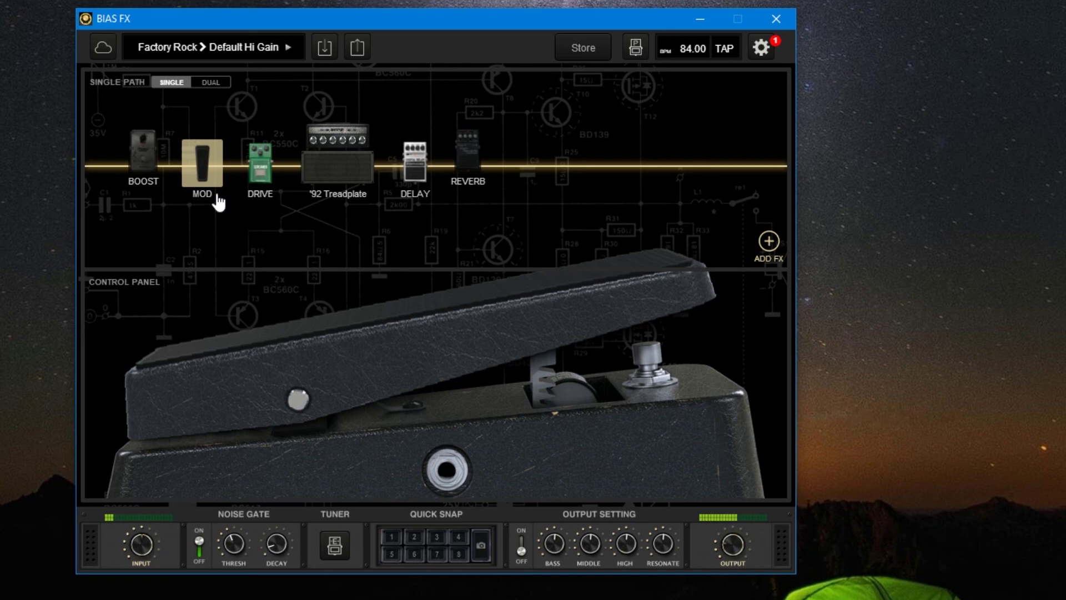
pyautogui.rightClick(207, 160)
pyautogui.click(258, 249)
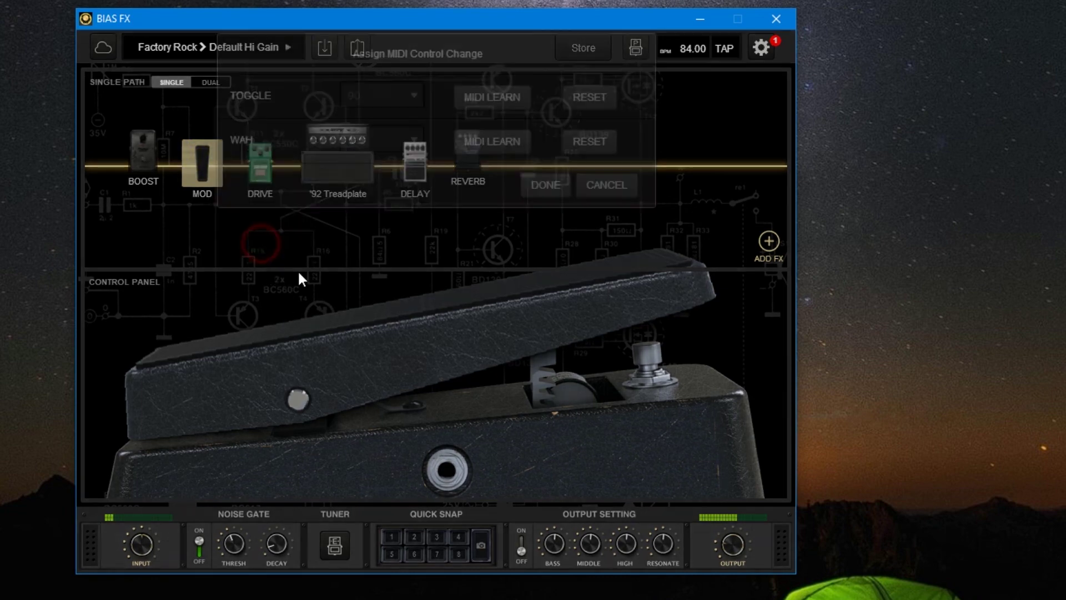
pyautogui.click(377, 132)
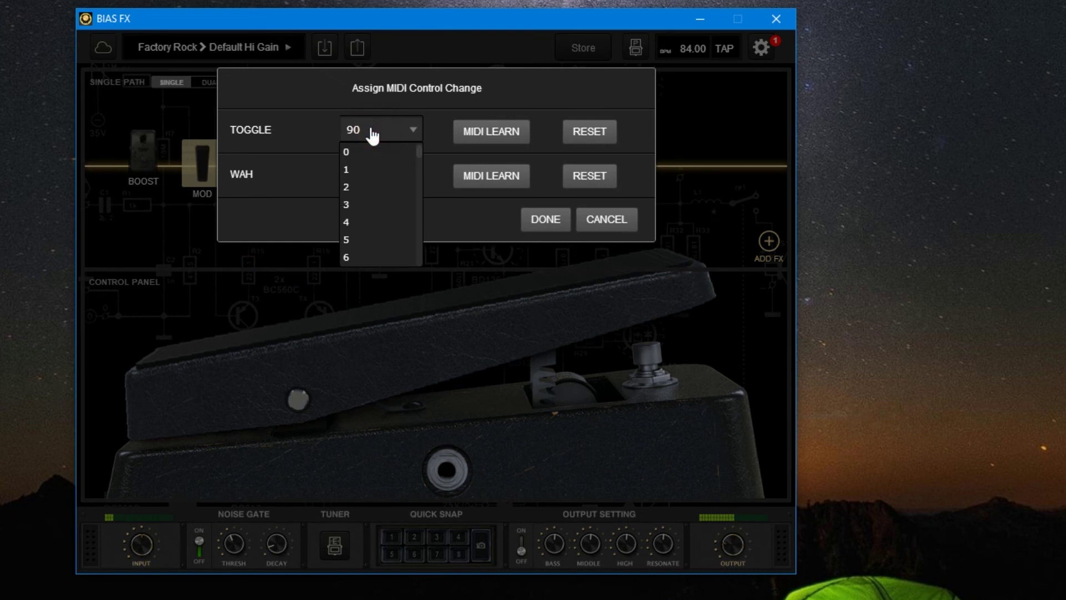
pyautogui.scroll(-9, 376, 197)
pyautogui.scroll(-18, 377, 198)
pyautogui.scroll(2, 378, 197)
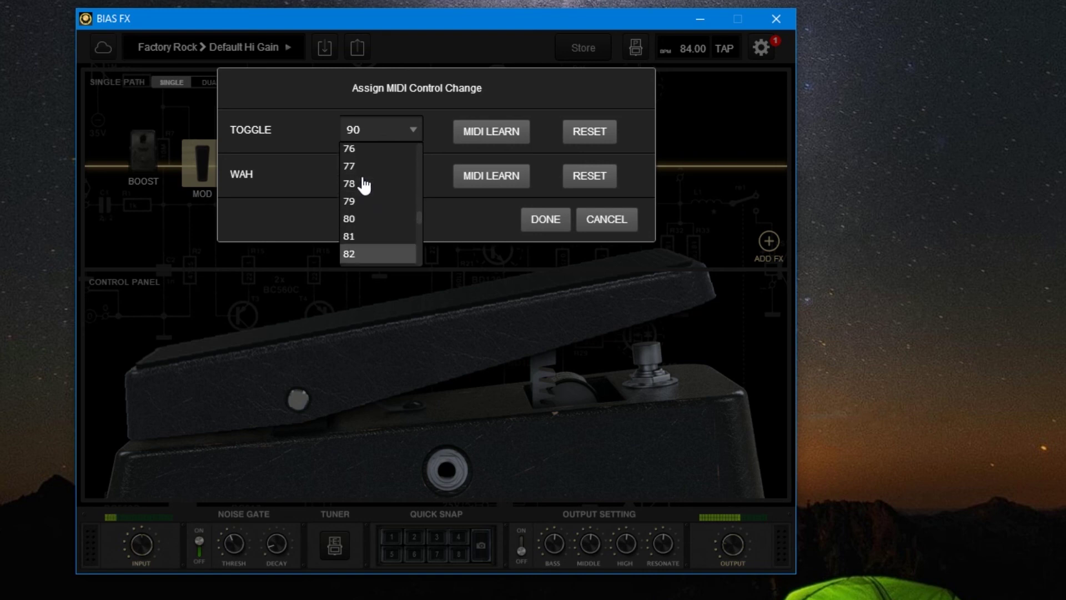
pyautogui.click(365, 219)
# Set the Cry Wah's Toggle to CC 100 in the open MIDI assignments.
pyautogui.click(386, 131)
pyautogui.scroll(-3, 371, 252)
pyautogui.scroll(-5, 369, 250)
pyautogui.scroll(2, 368, 238)
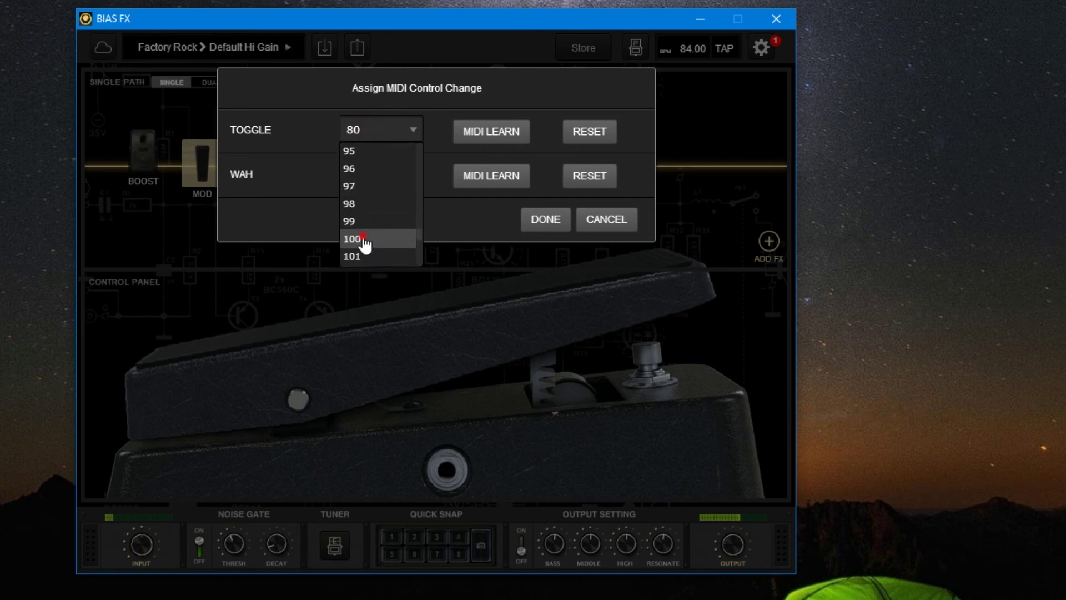
pyautogui.click(362, 236)
pyautogui.click(388, 132)
pyautogui.scroll(11, 364, 197)
pyautogui.click(294, 202)
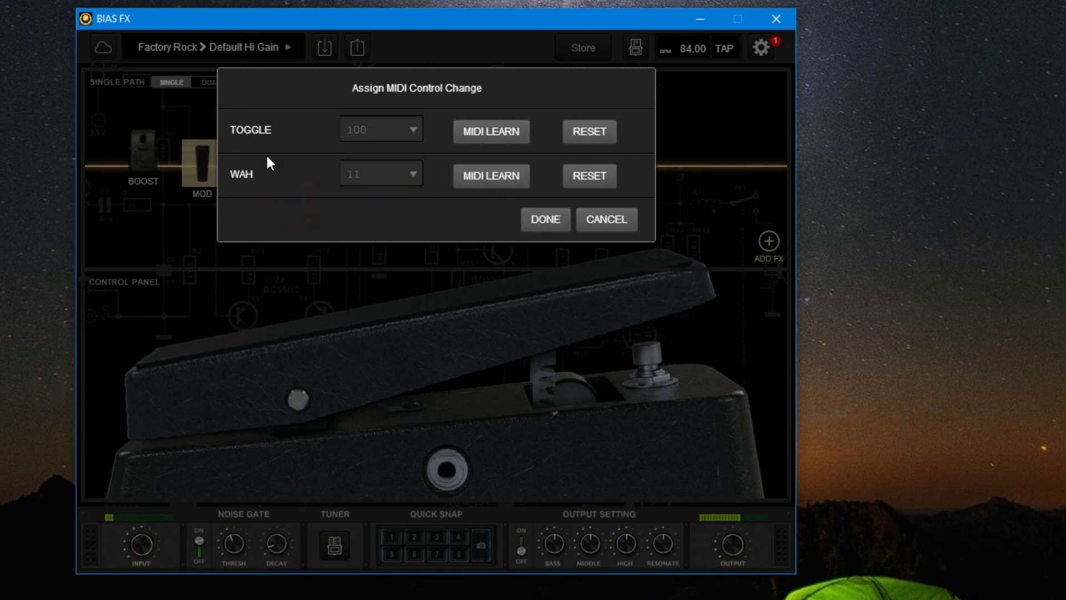